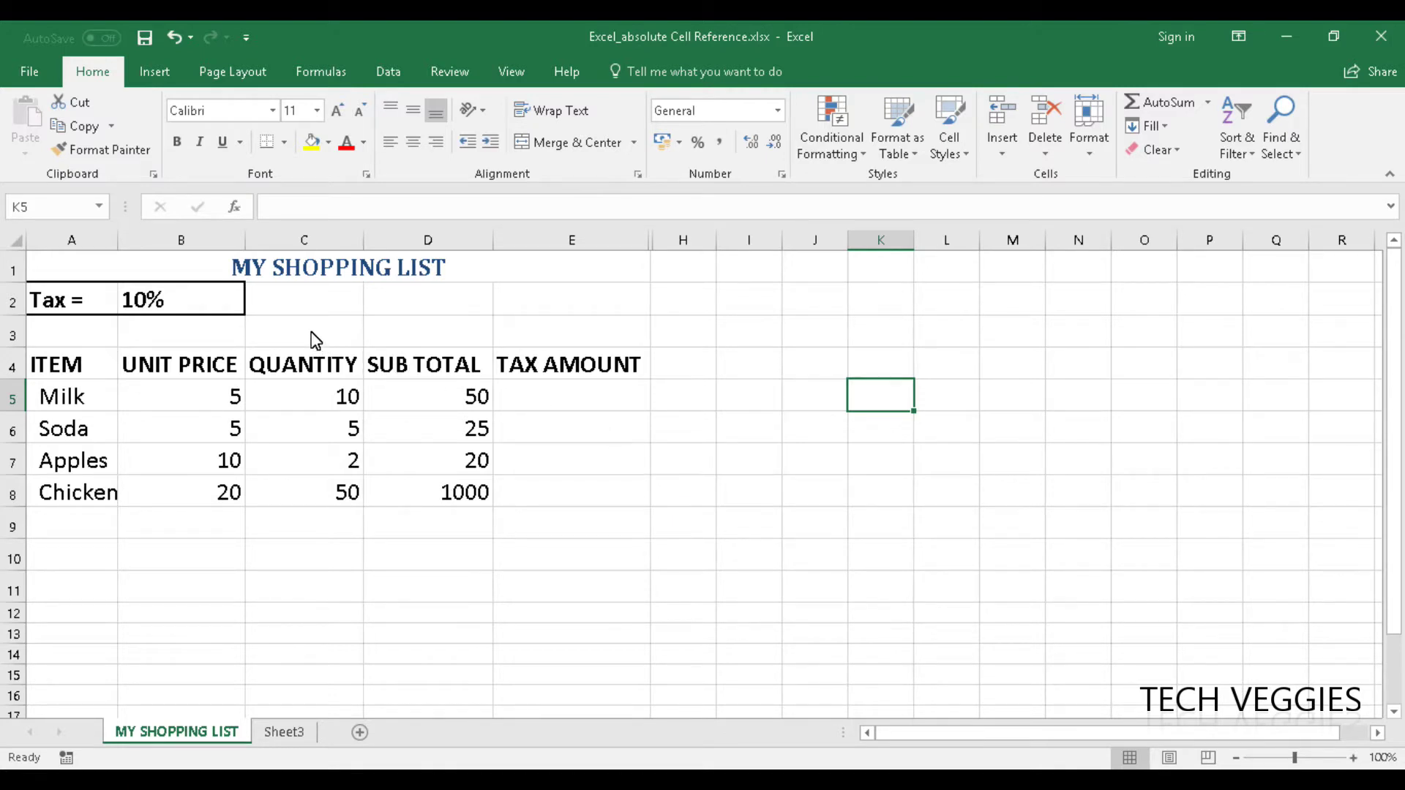
- Enter =D5*$B$2 in E5 so Milk's tax amount shows 5, then recheck the formula
{"action": "left_click", "coordinate": [223, 307]}
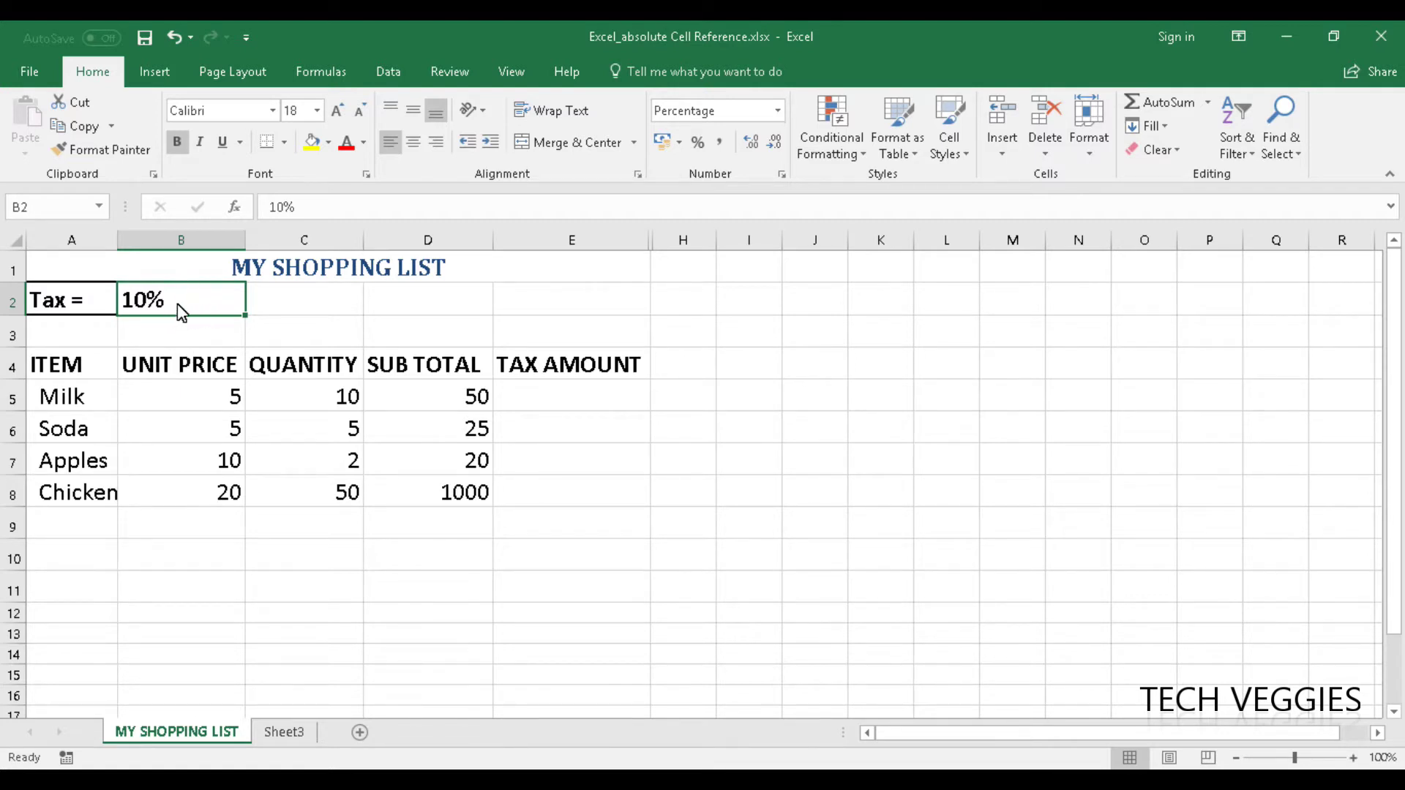
{"action": "double_click", "coordinate": [529, 393]}
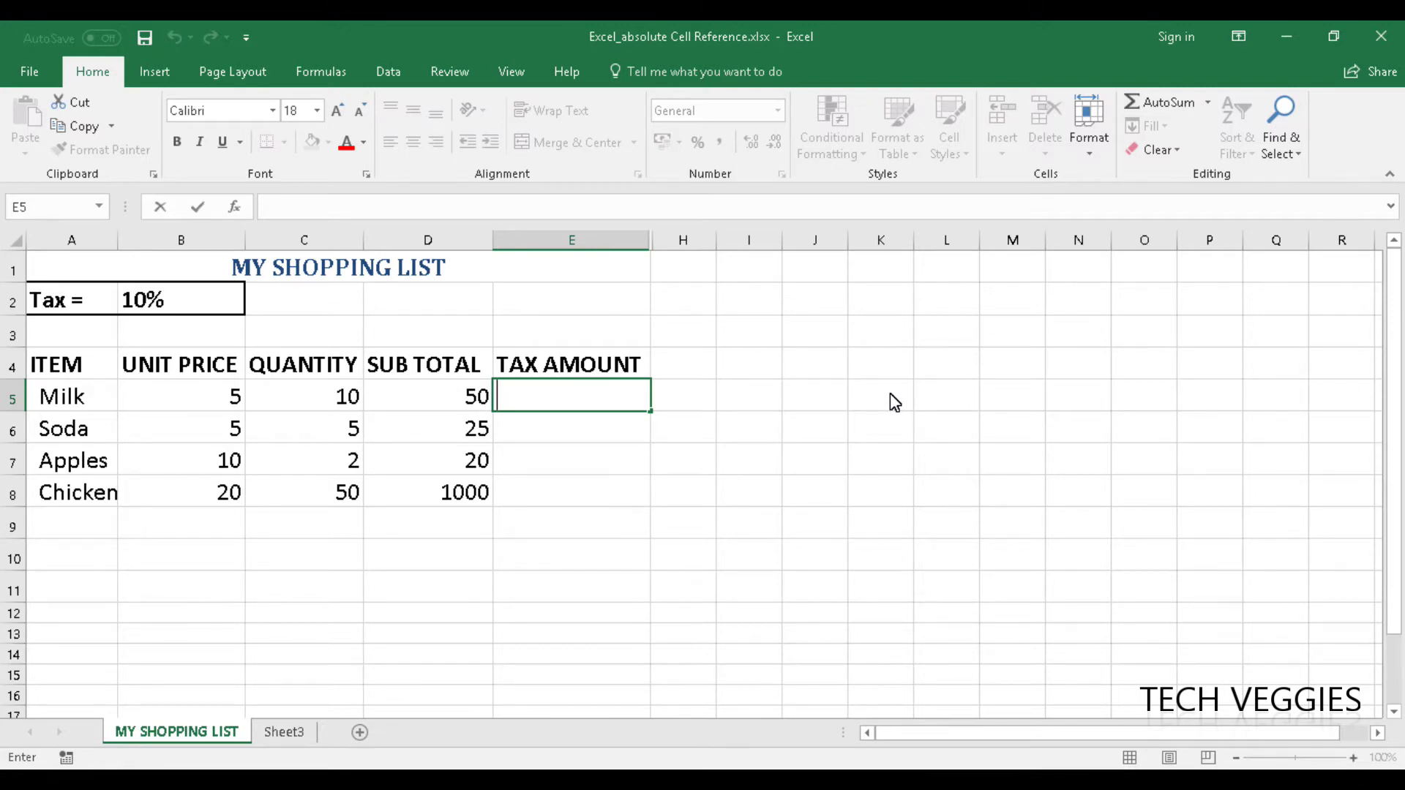
{"action": "type", "text": "="}
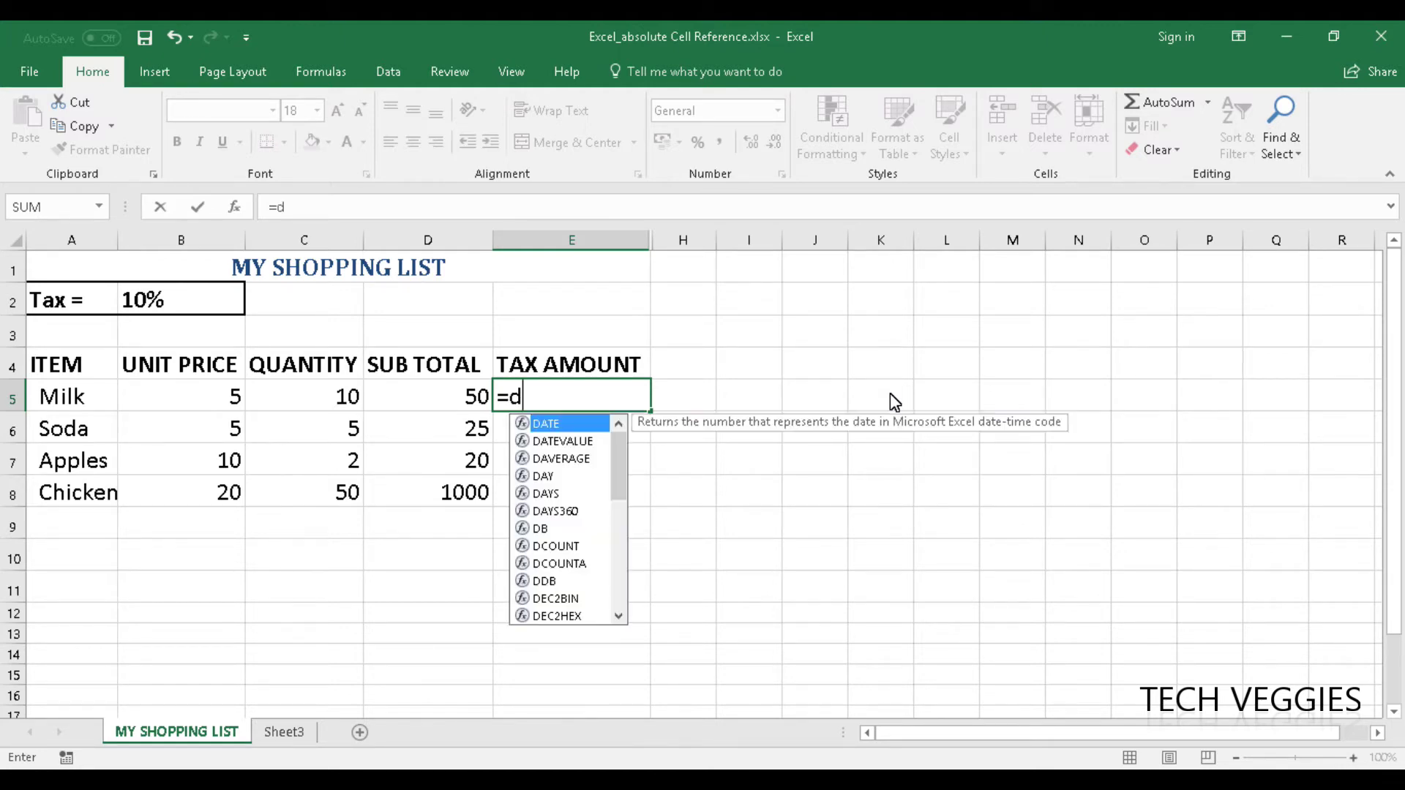
{"action": "type", "text": "d"}
{"action": "key", "text": "Escape"}
{"action": "key", "text": "BackSpace"}
{"action": "type", "text": "D5*"}
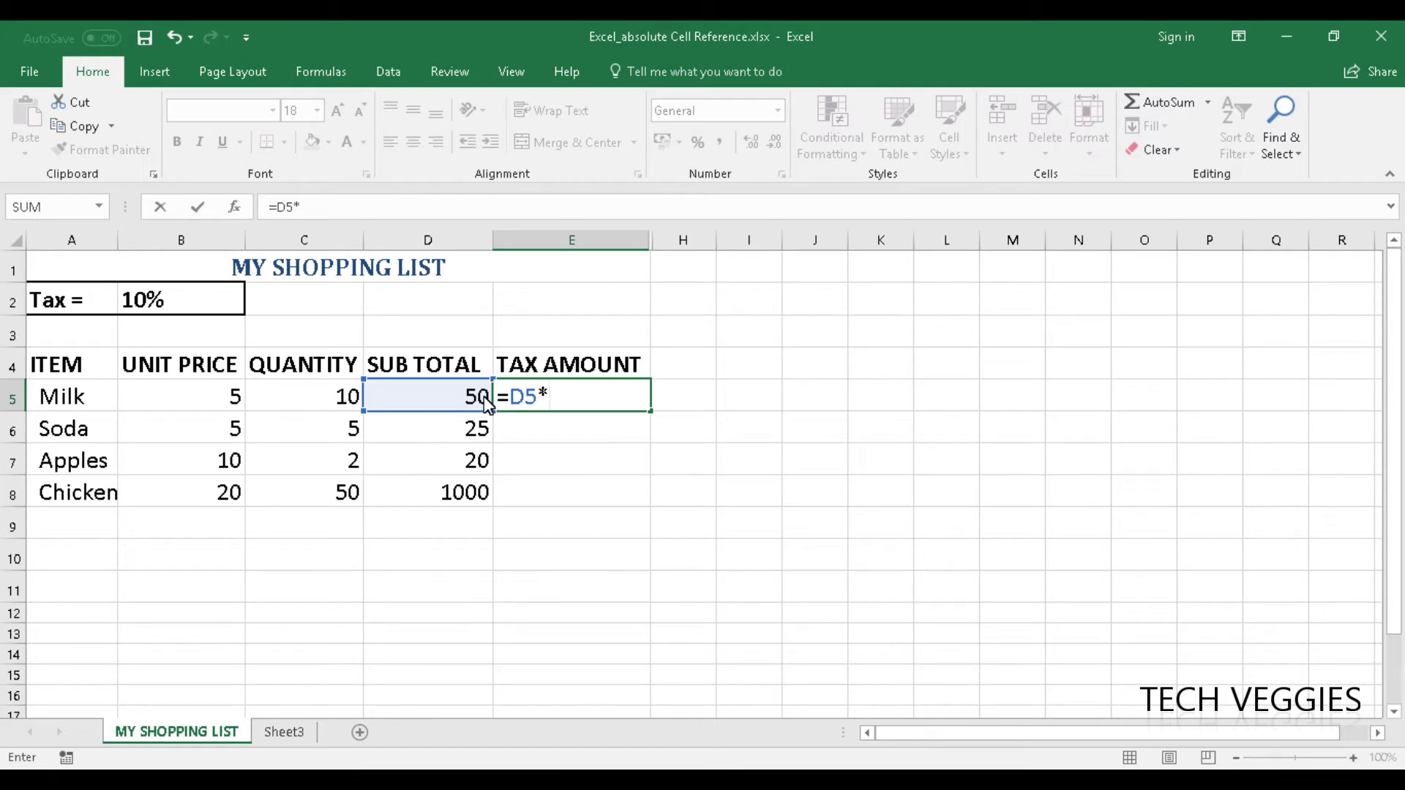
{"action": "type", "text": "$B$2"}
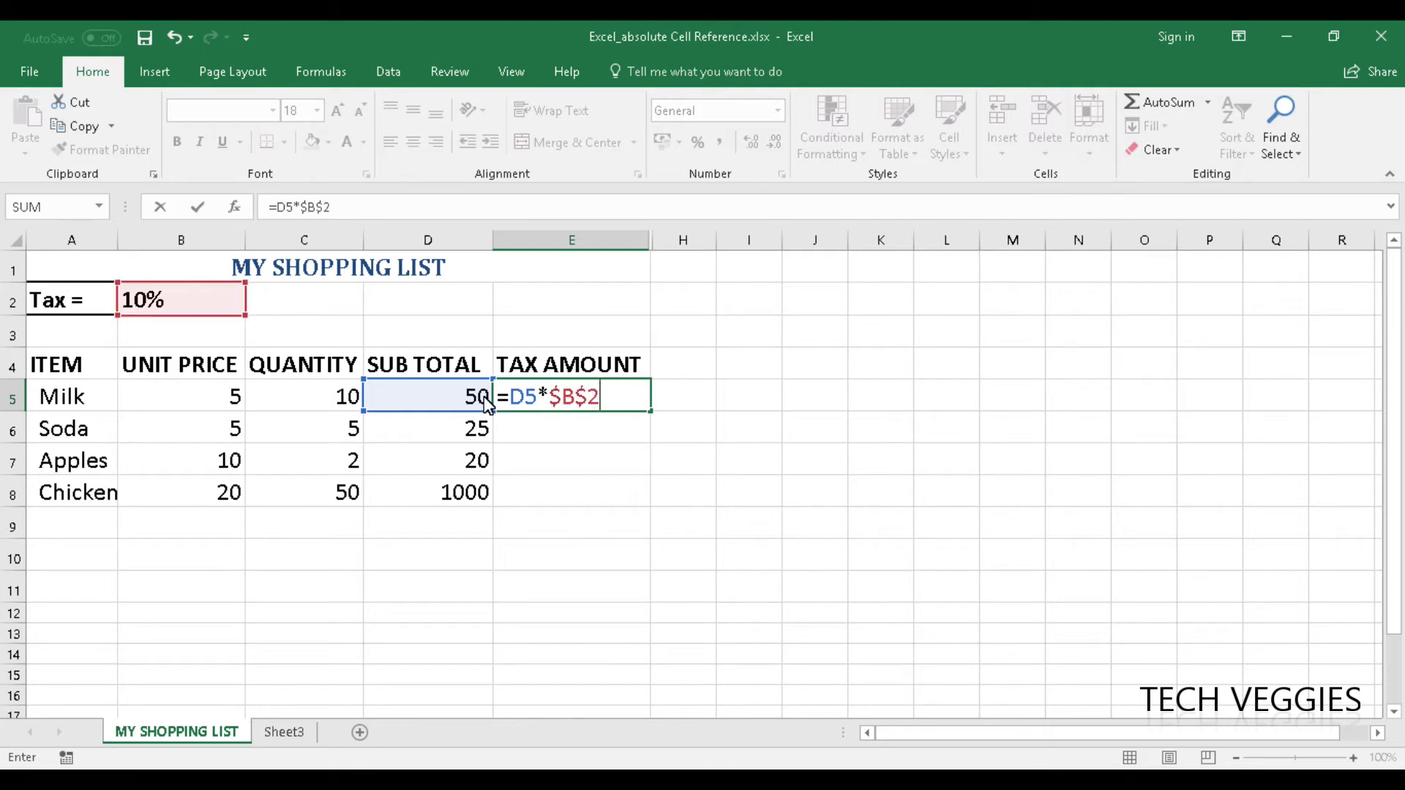
{"action": "key", "text": "Return"}
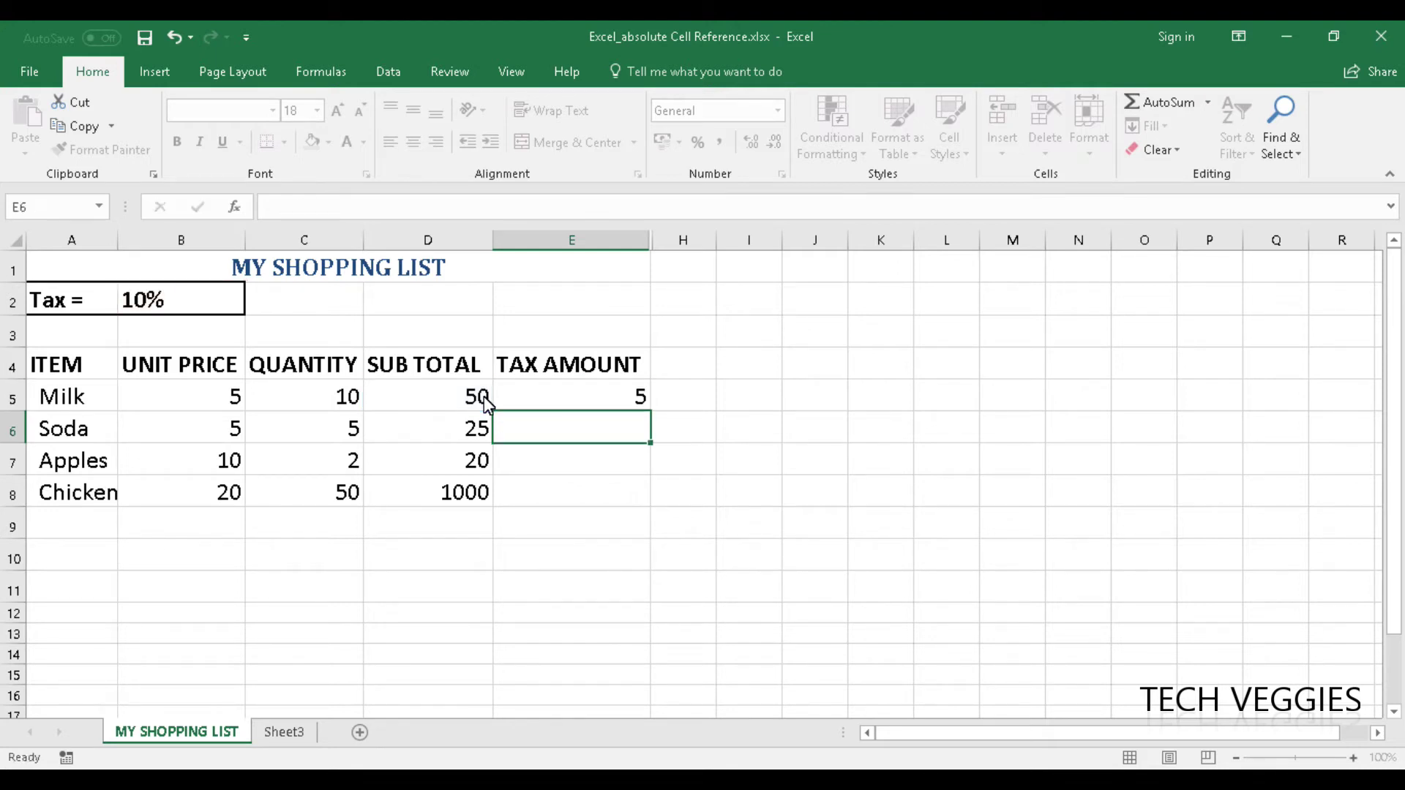
{"action": "double_click", "coordinate": [550, 398]}
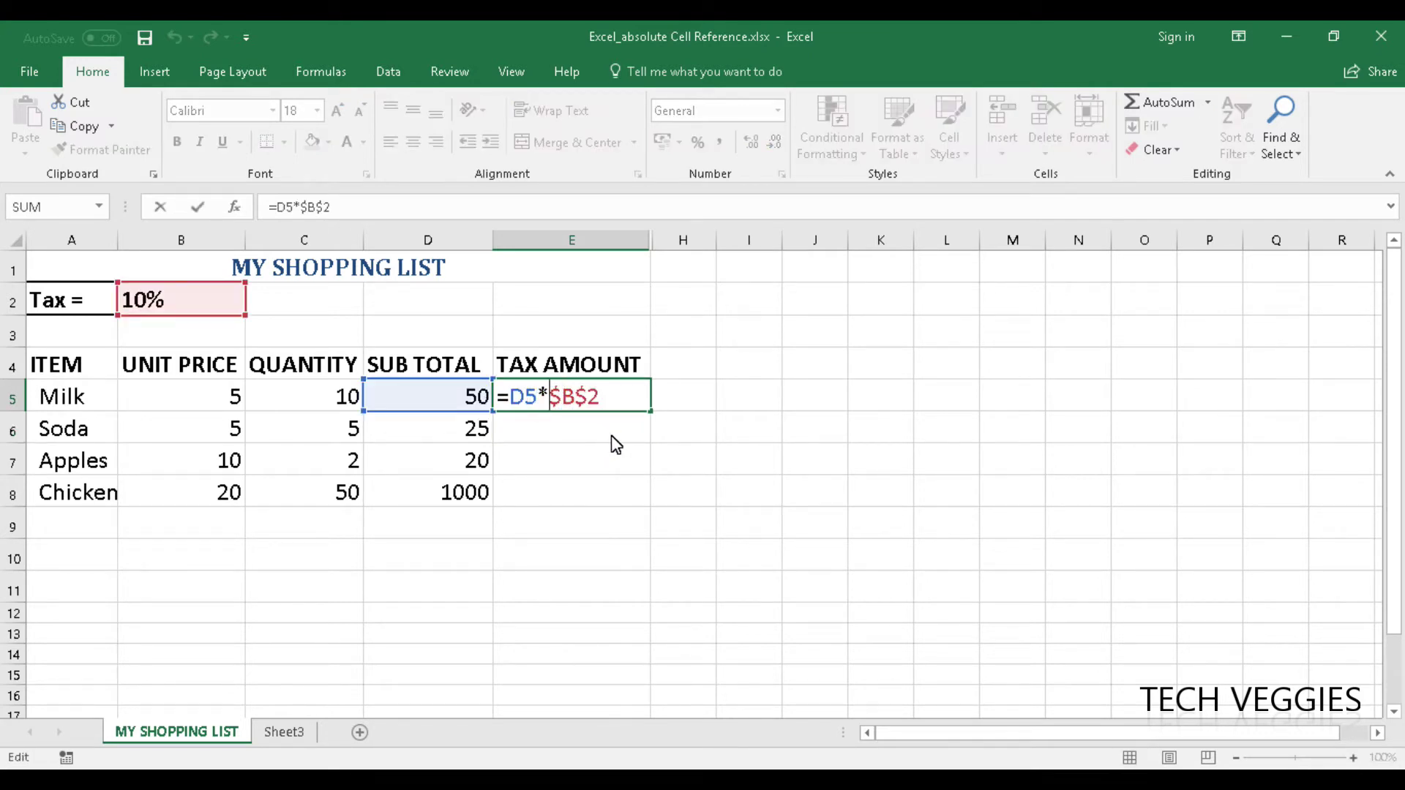
- Fill E5's formula down to E8, giving 2.5, 2 and 100, and verify E6 uses =D6*$B$2
{"action": "left_click", "coordinate": [694, 410]}
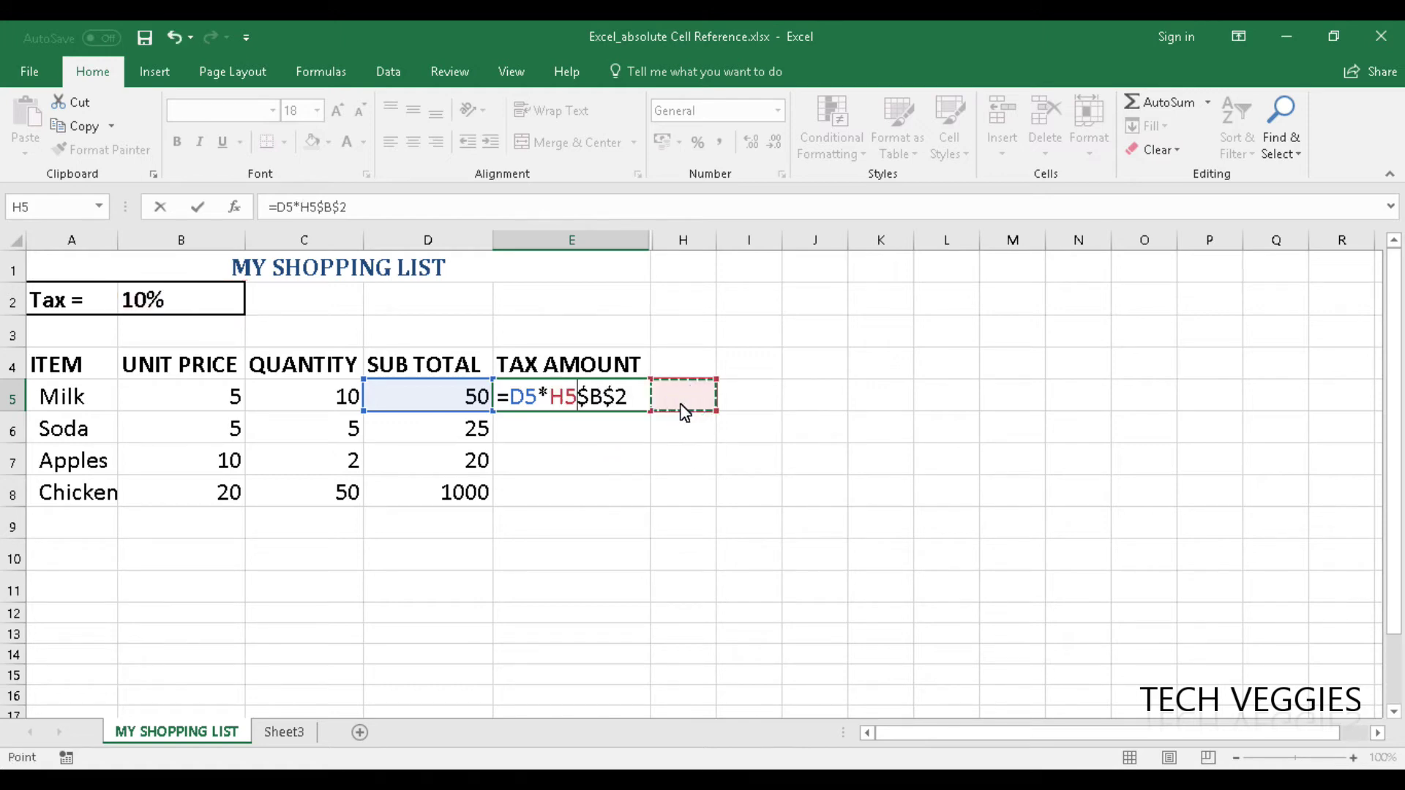
{"action": "key", "text": "Escape"}
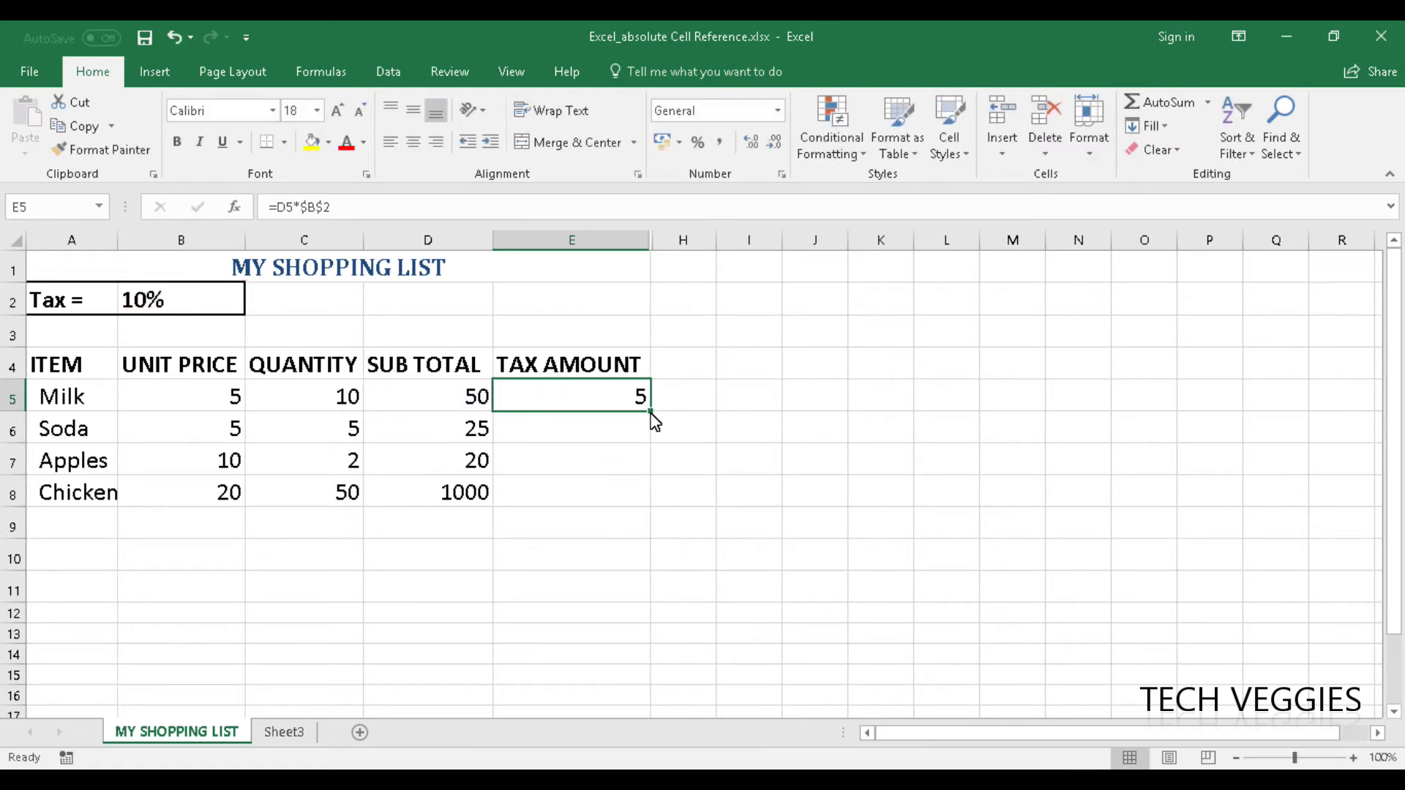
{"action": "left_click_drag", "start_coordinate": [647, 411], "coordinate": [647, 502]}
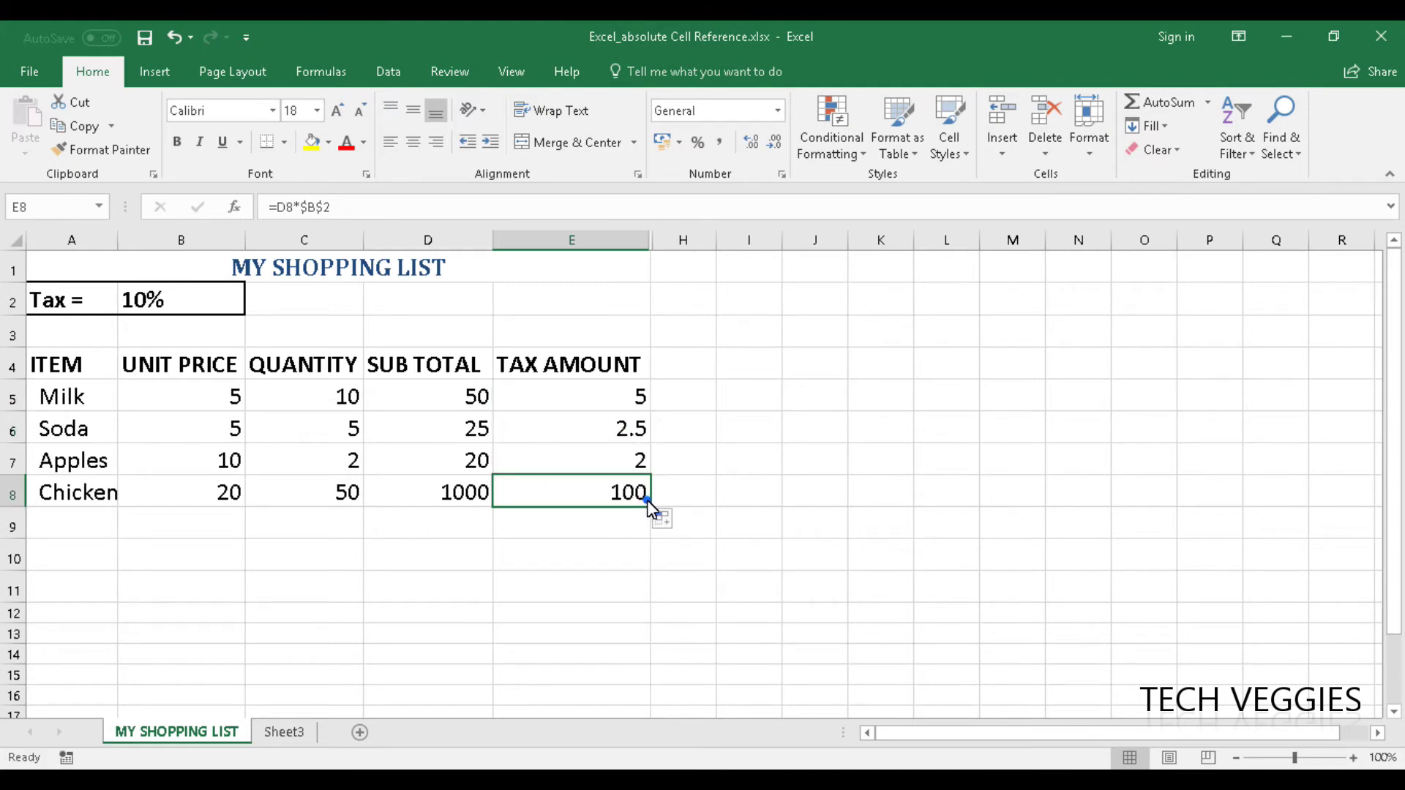
{"action": "left_click", "coordinate": [634, 401]}
{"action": "double_click", "coordinate": [626, 430]}
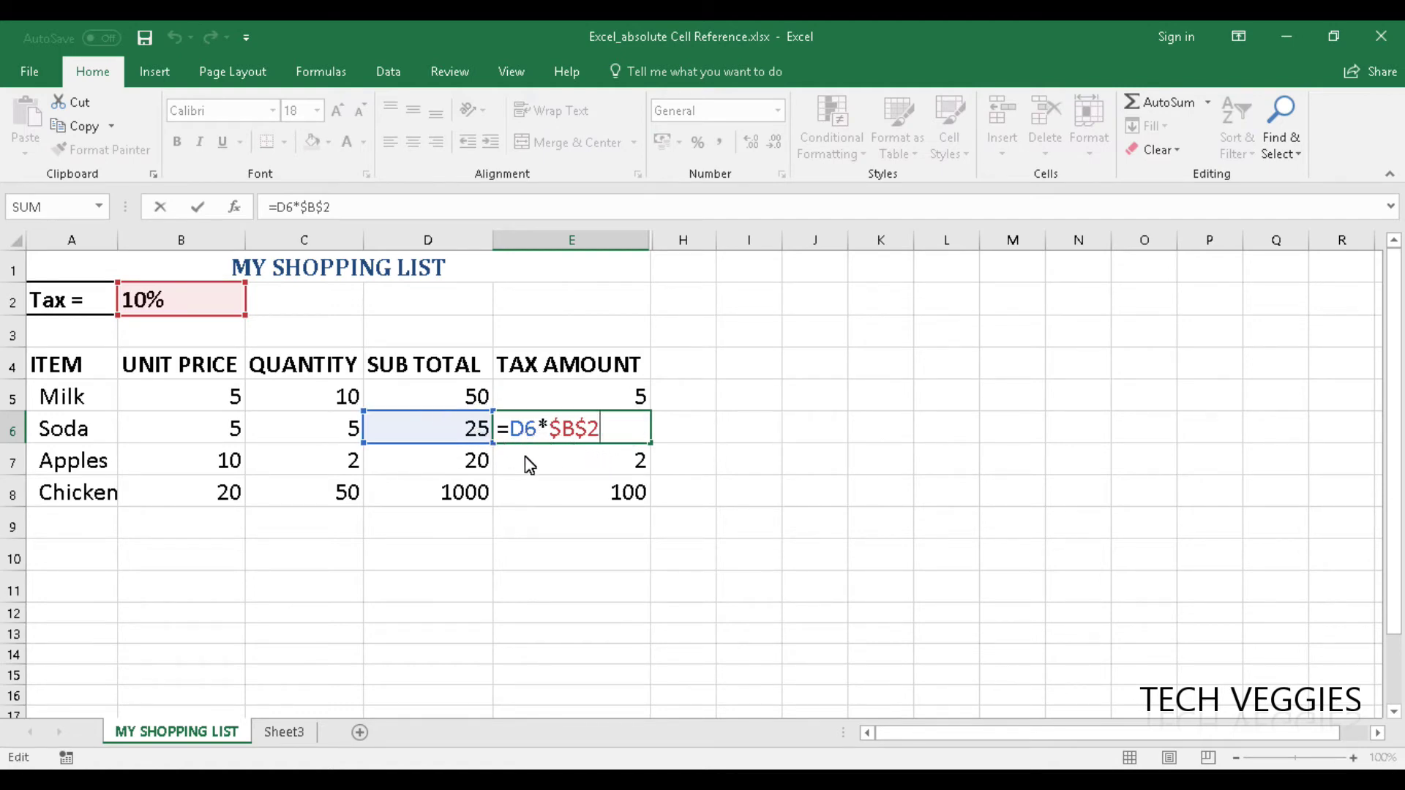
{"action": "double_click", "coordinate": [549, 459]}
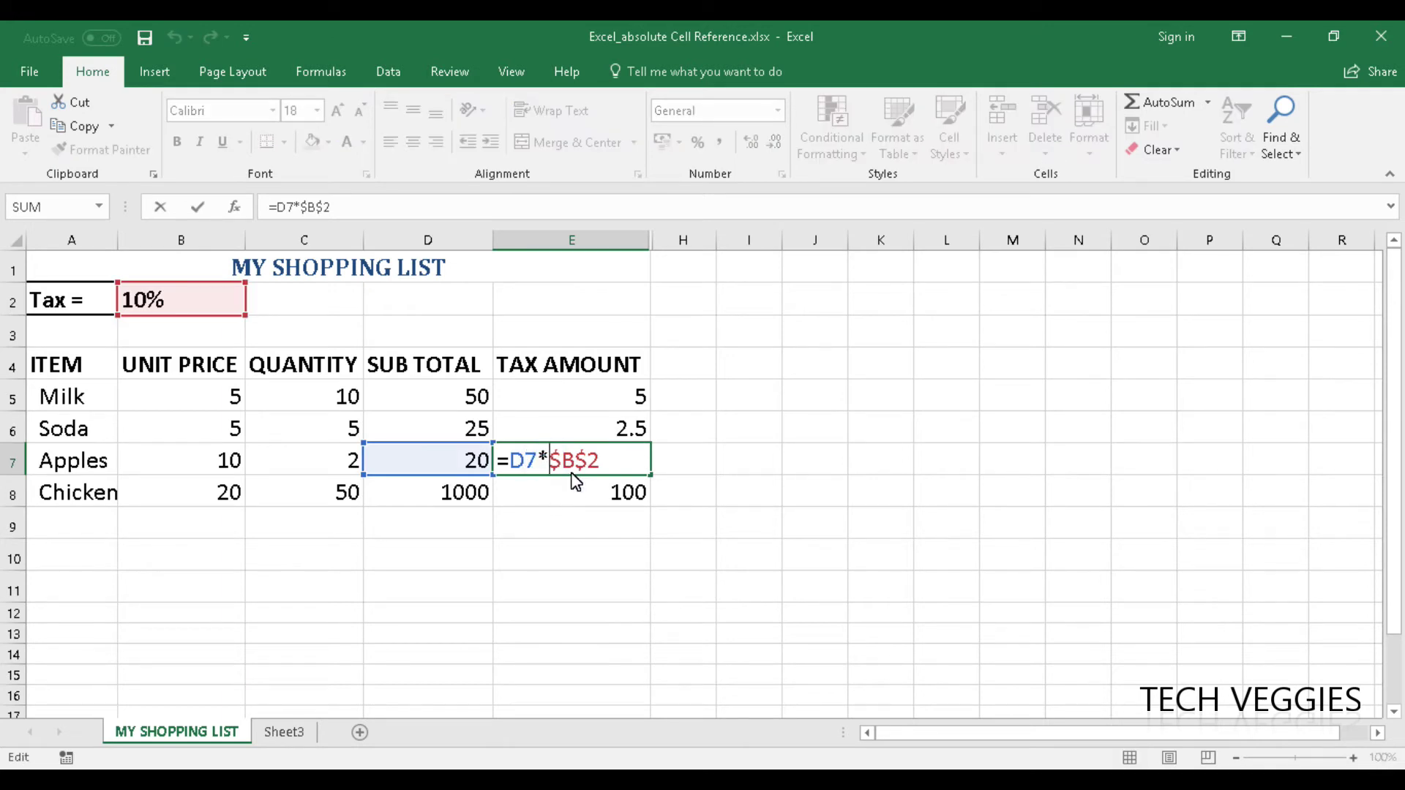
{"action": "left_click", "coordinate": [532, 495]}
{"action": "key", "text": "Escape"}
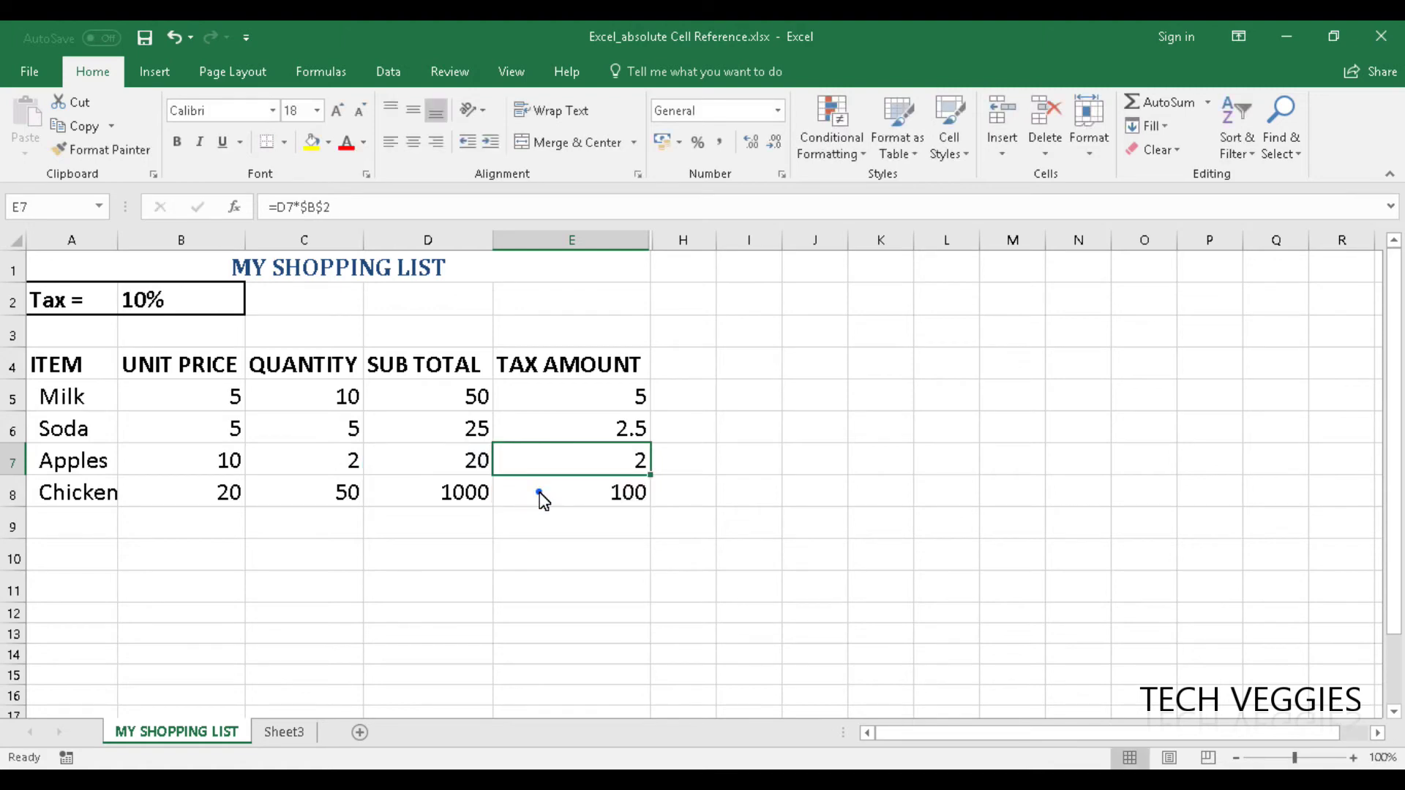
{"action": "double_click", "coordinate": [540, 492]}
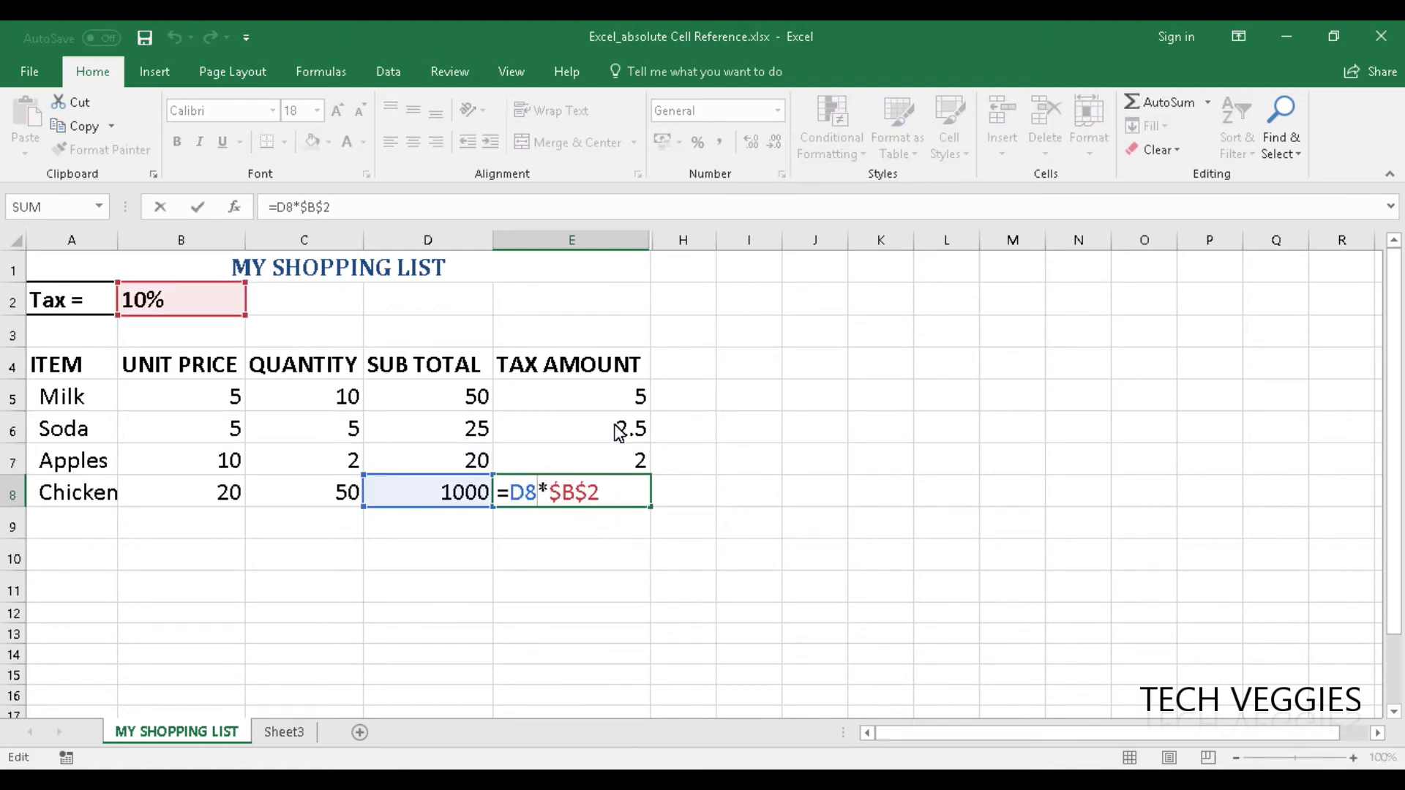
{"action": "double_click", "coordinate": [612, 400]}
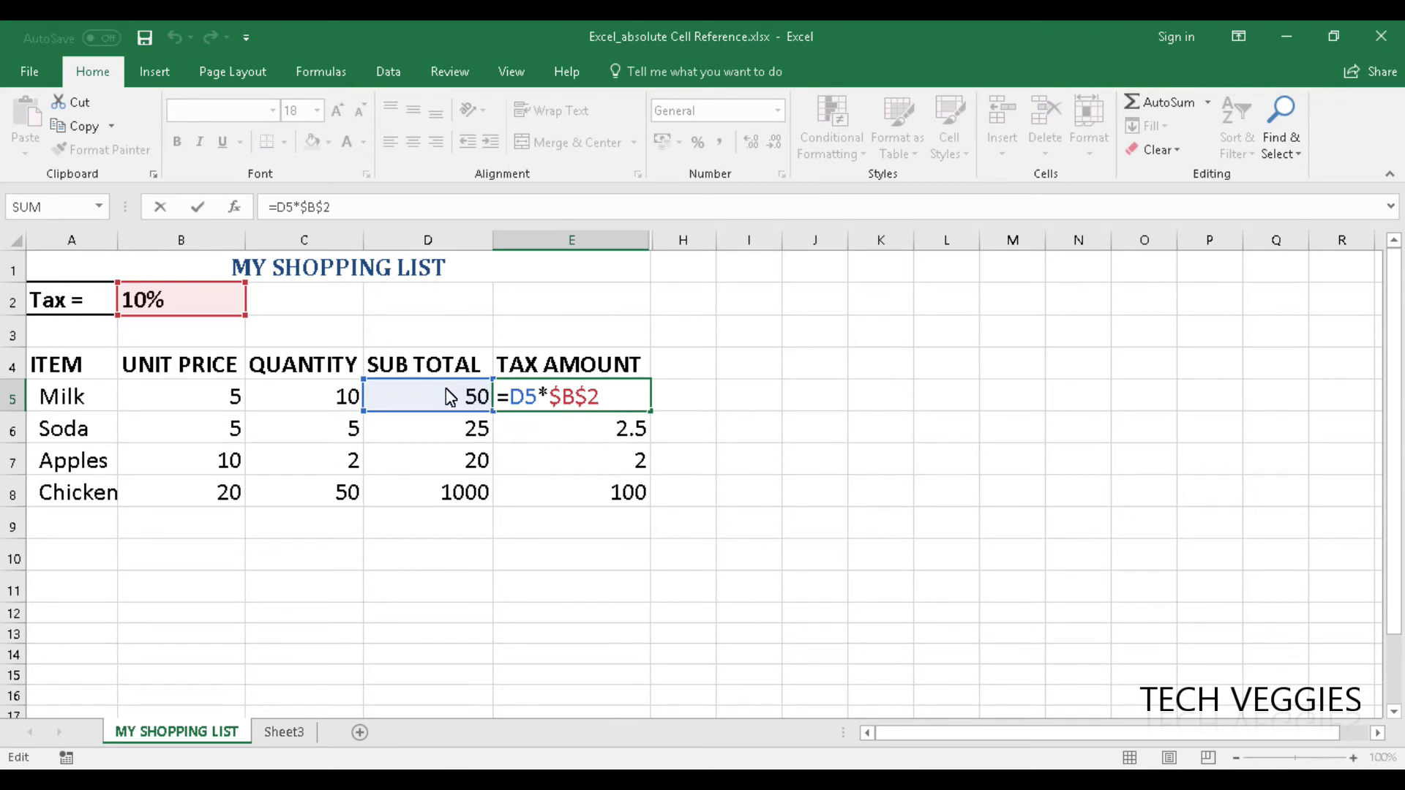
{"action": "key", "text": "Return"}
{"action": "double_click", "coordinate": [523, 431]}
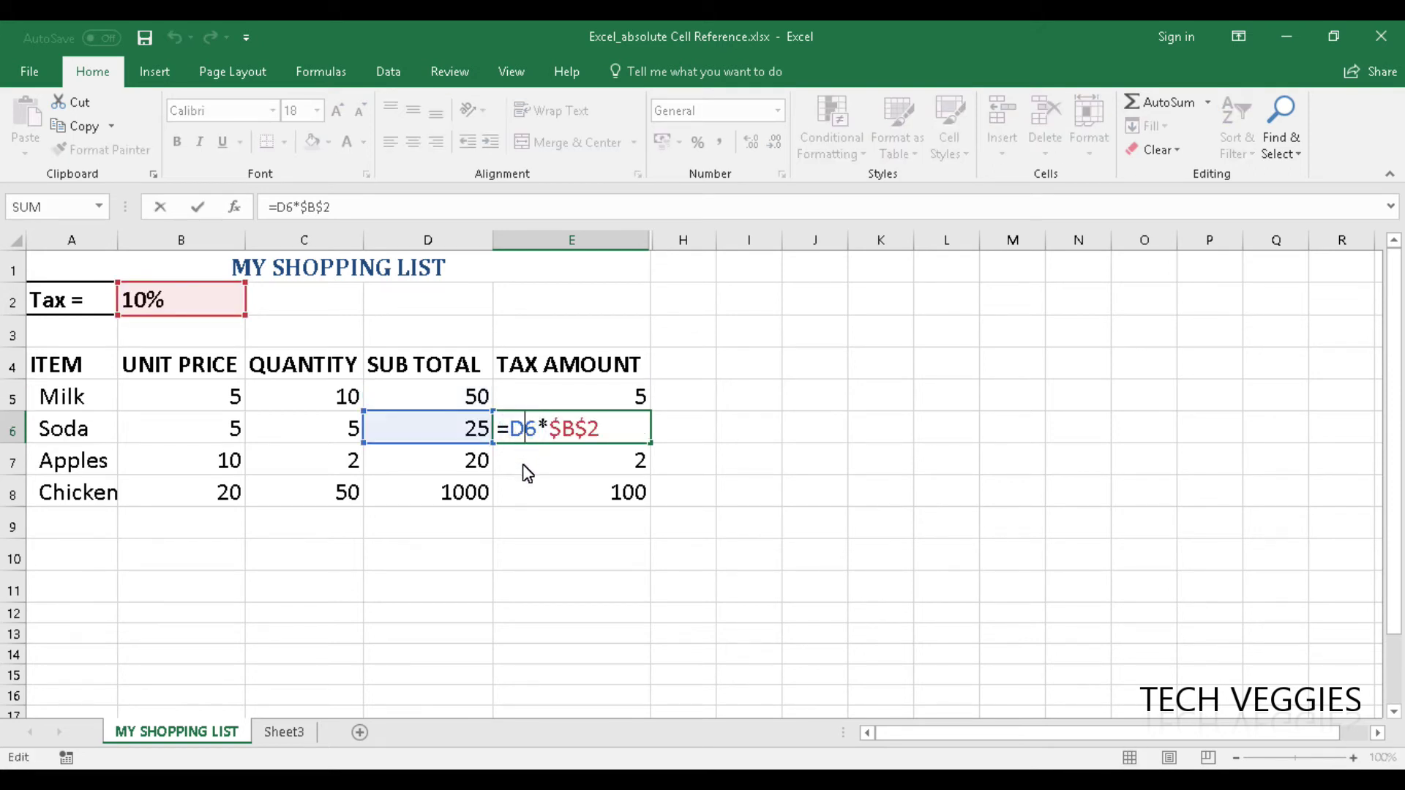
{"action": "key", "text": "Return"}
{"action": "double_click", "coordinate": [523, 464]}
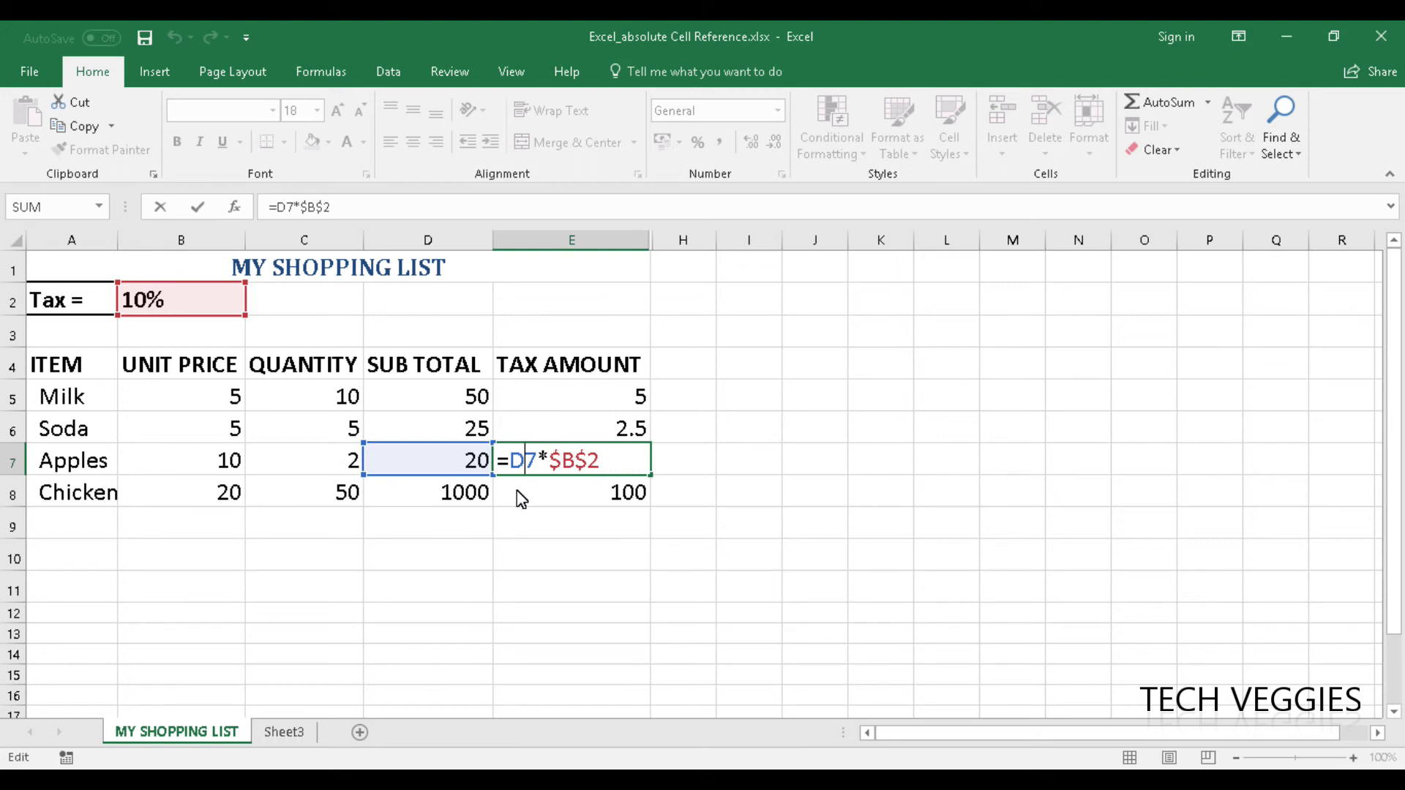
{"action": "left_click", "coordinate": [519, 494]}
{"action": "double_click", "coordinate": [577, 495]}
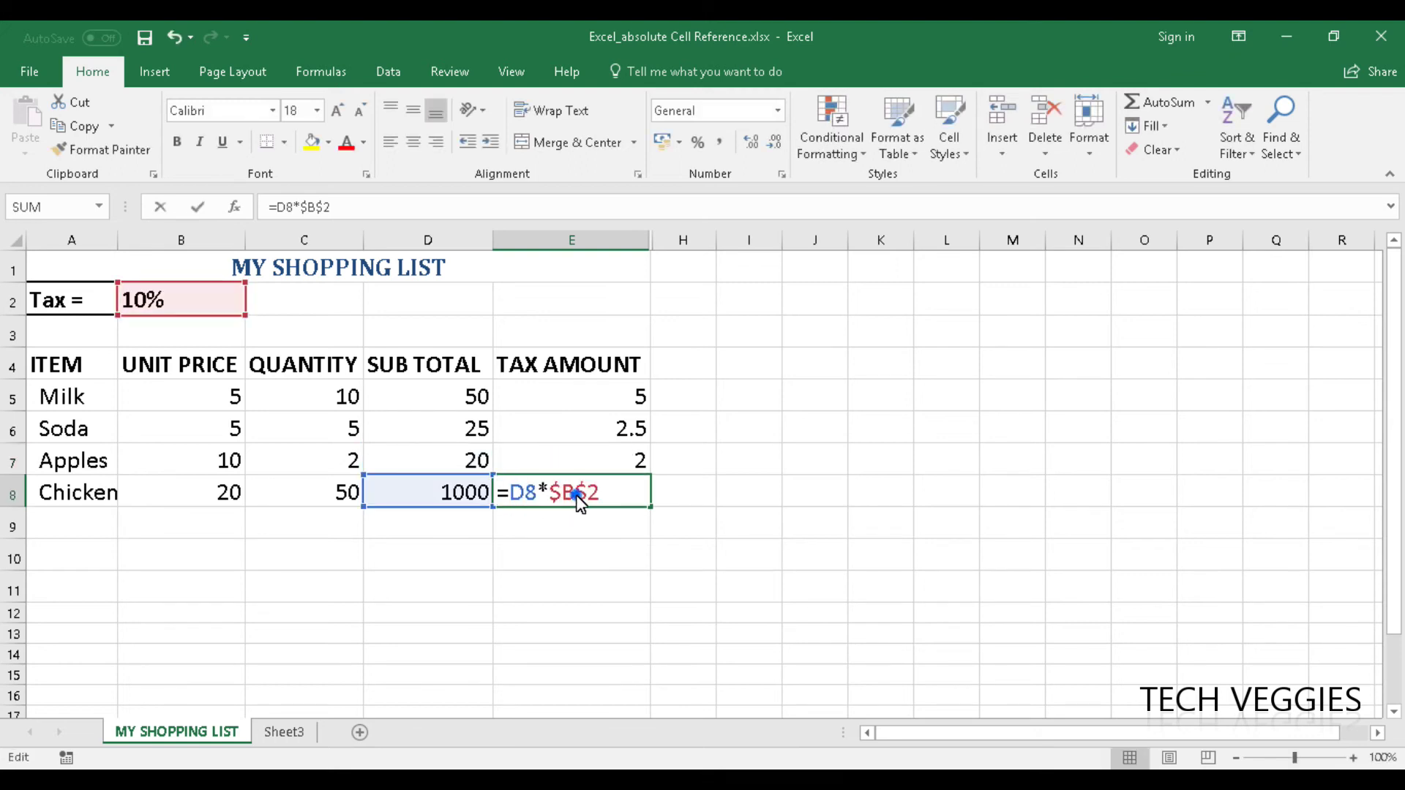
{"action": "double_click", "coordinate": [576, 496]}
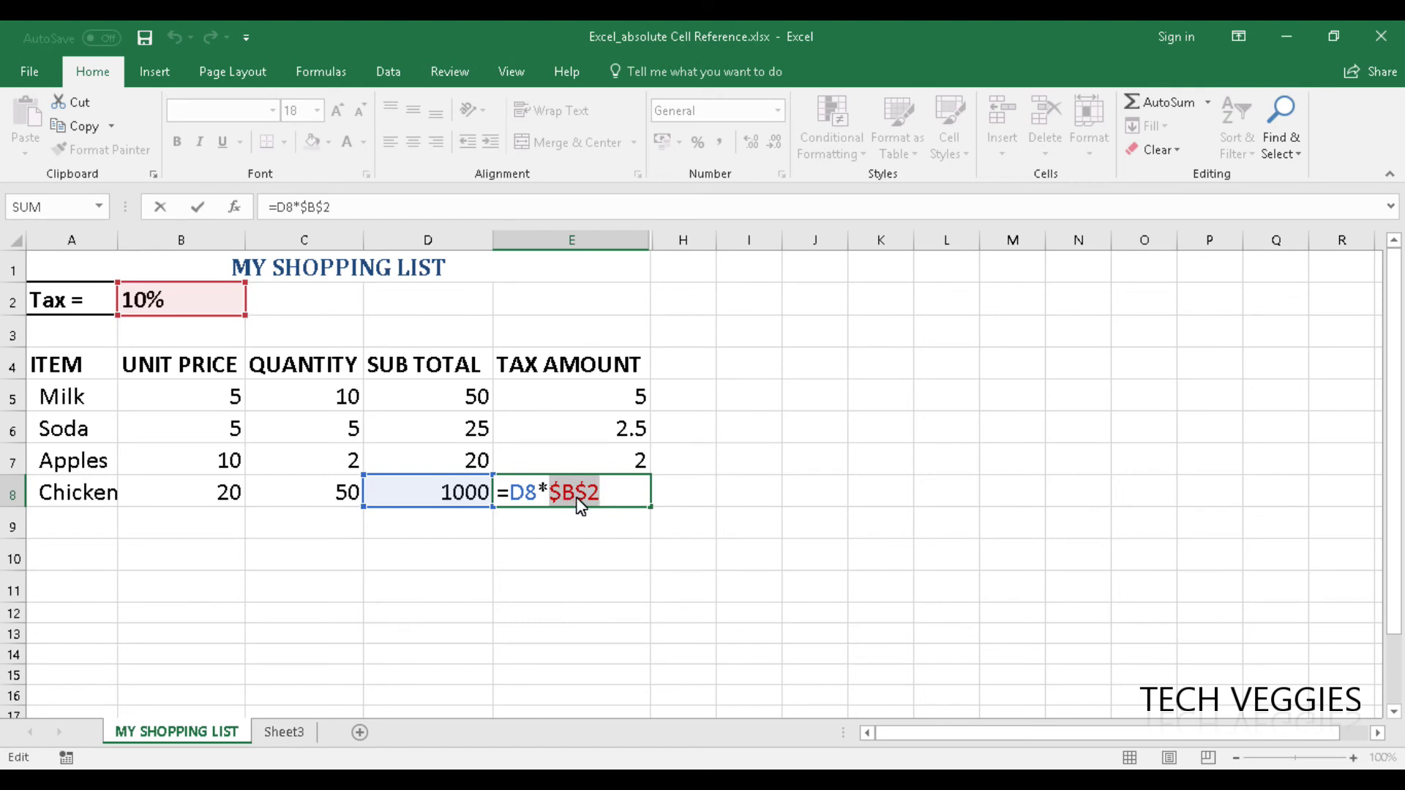
{"action": "left_click", "coordinate": [576, 495]}
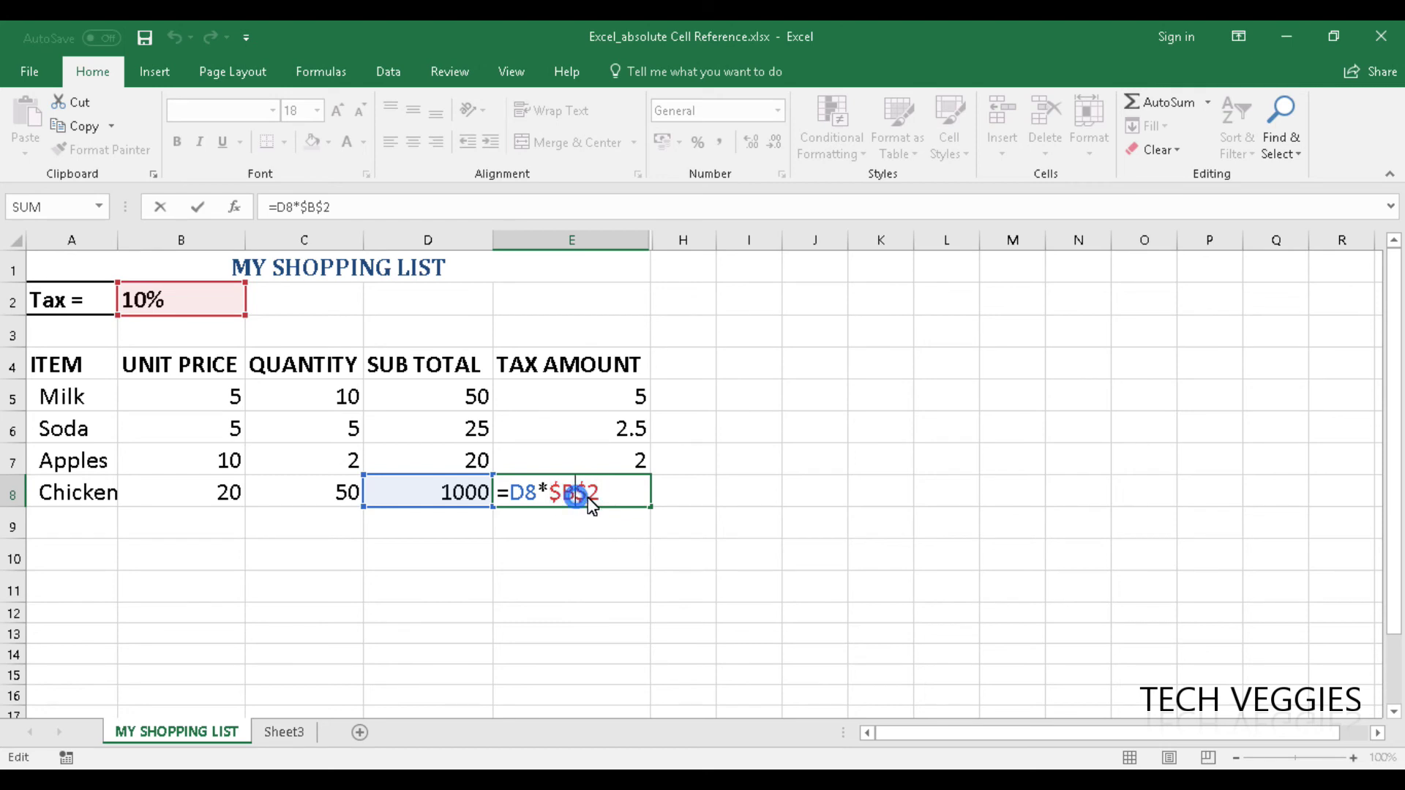
{"action": "left_click", "coordinate": [607, 534]}
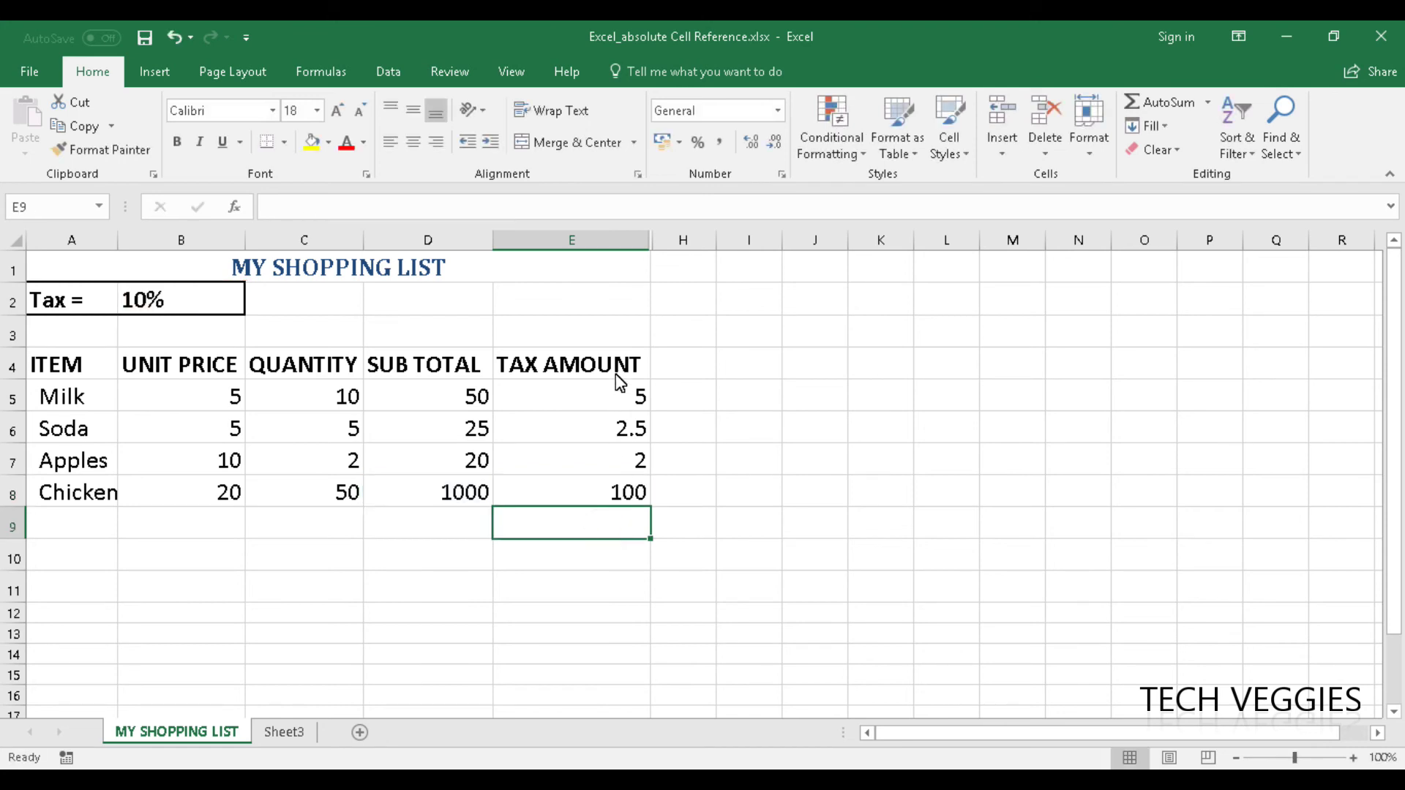
{"action": "left_click_drag", "start_coordinate": [619, 396], "coordinate": [618, 428]}
{"action": "left_click_drag", "start_coordinate": [619, 443], "coordinate": [613, 491]}
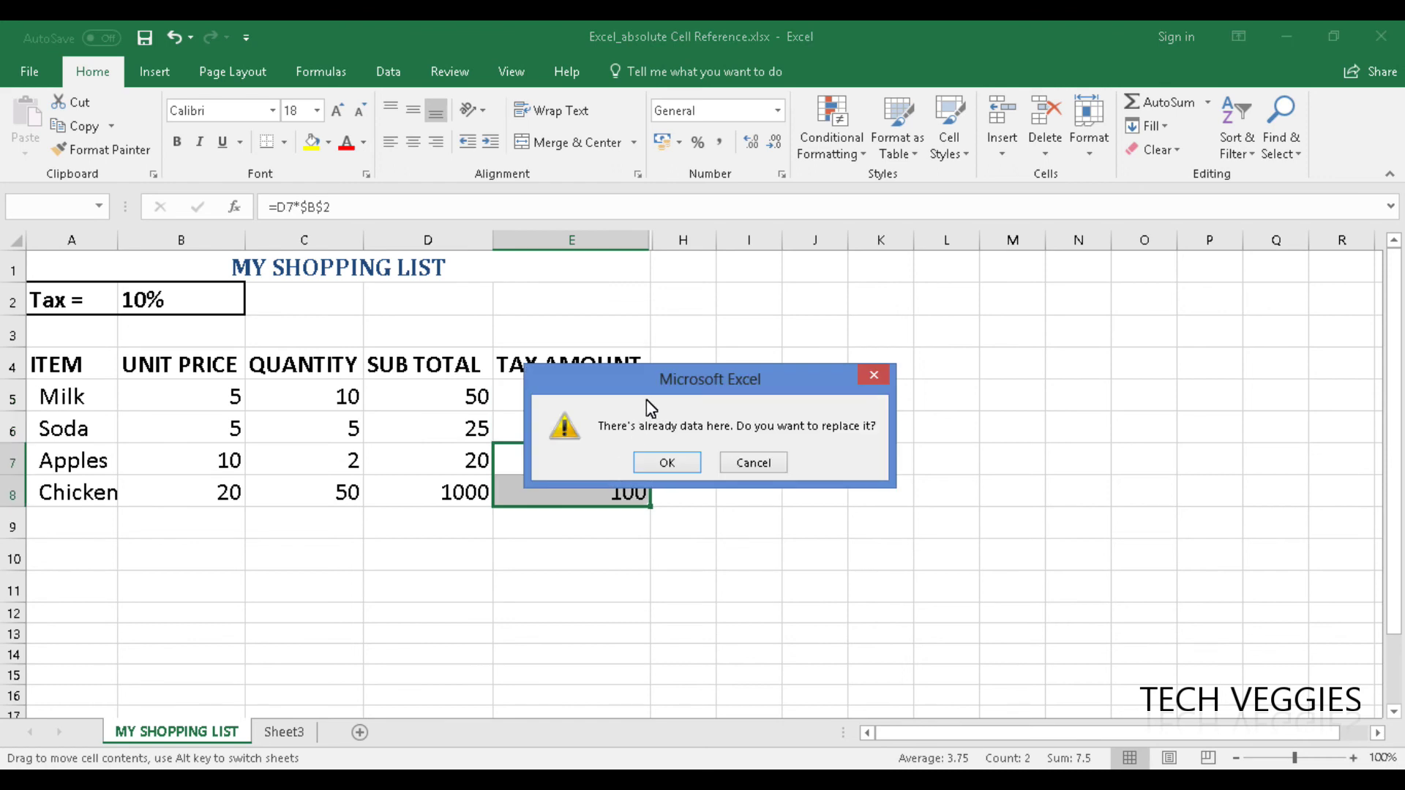
{"action": "key", "text": "Escape"}
{"action": "left_click", "coordinate": [680, 399]}
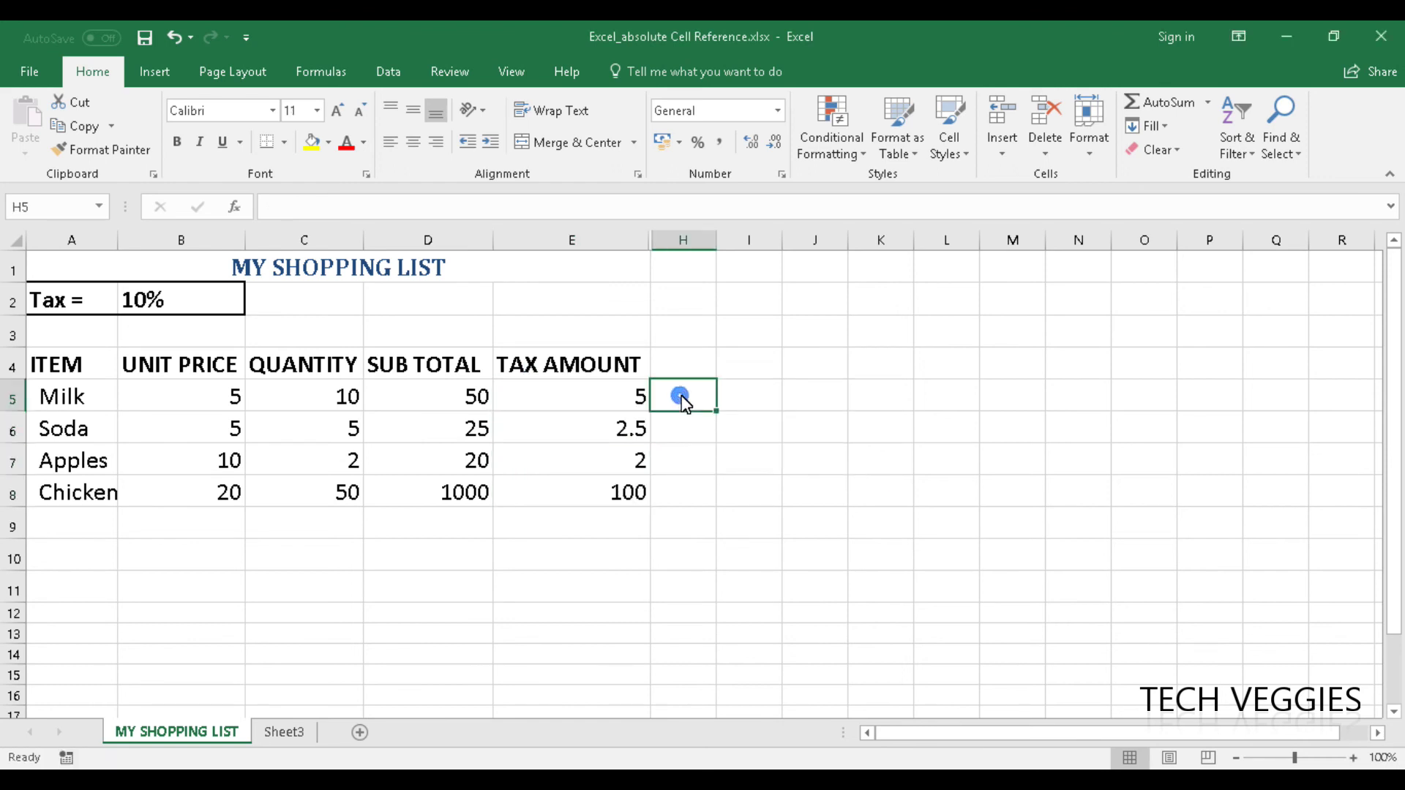
{"action": "left_click", "coordinate": [662, 365]}
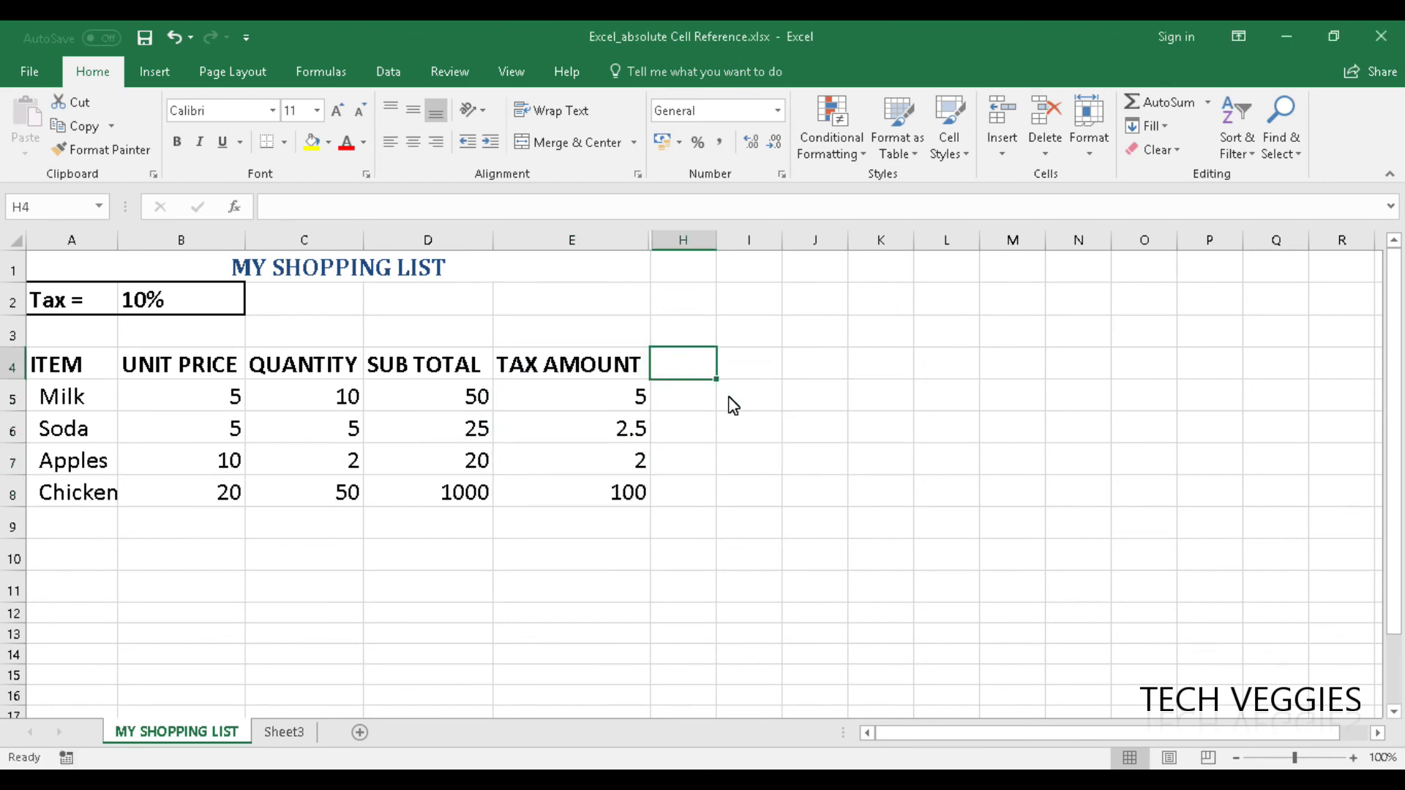